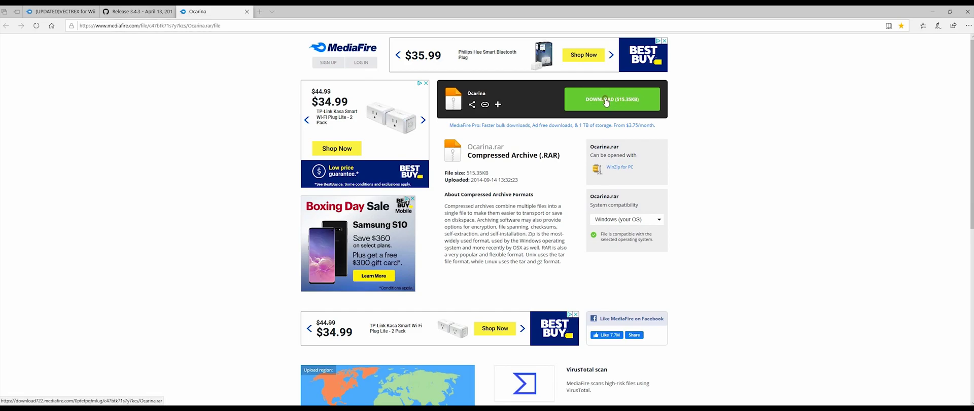
Step: Download Ocarina.rar from MediaFire, save it, and show it in its download folder
click(606, 102)
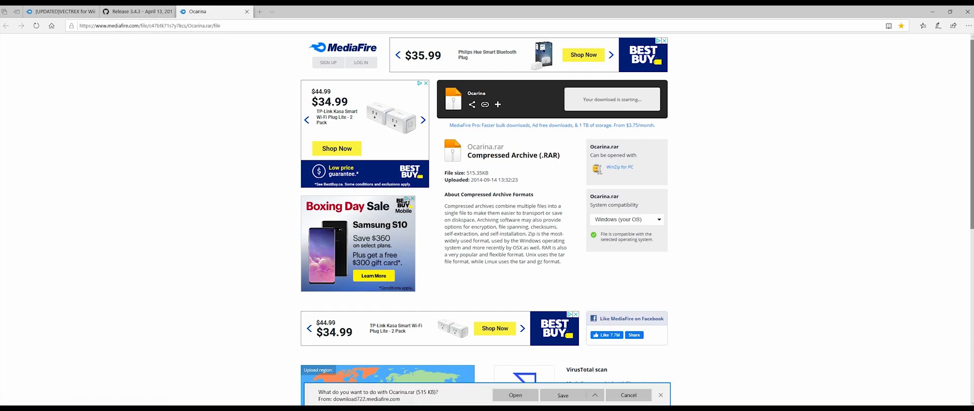
click(580, 402)
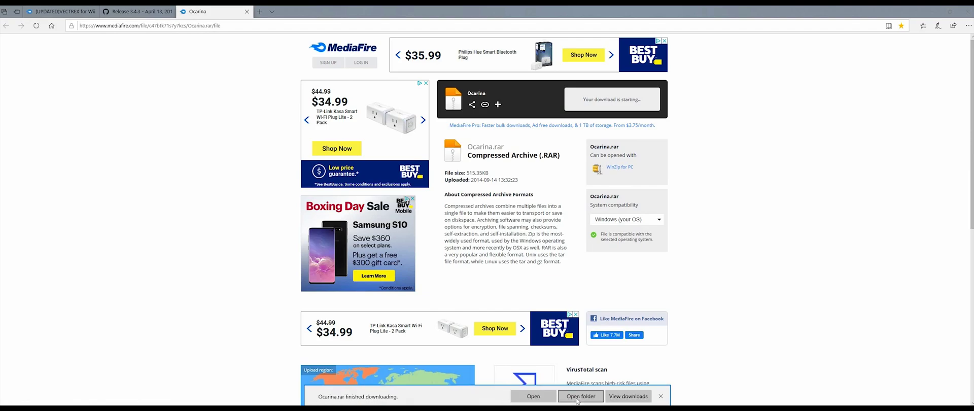
click(589, 400)
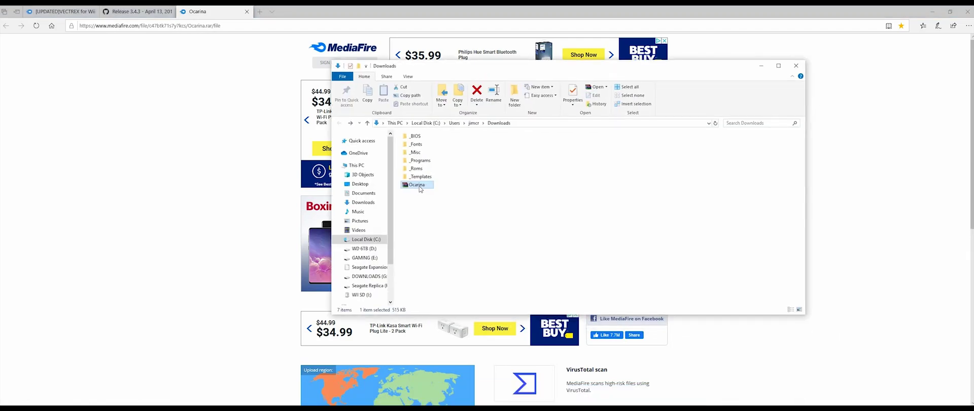
Step: Extract the Ocarina archive into its own folder, delete the archive, and open the extracted folder
right_click(420, 191)
click(462, 226)
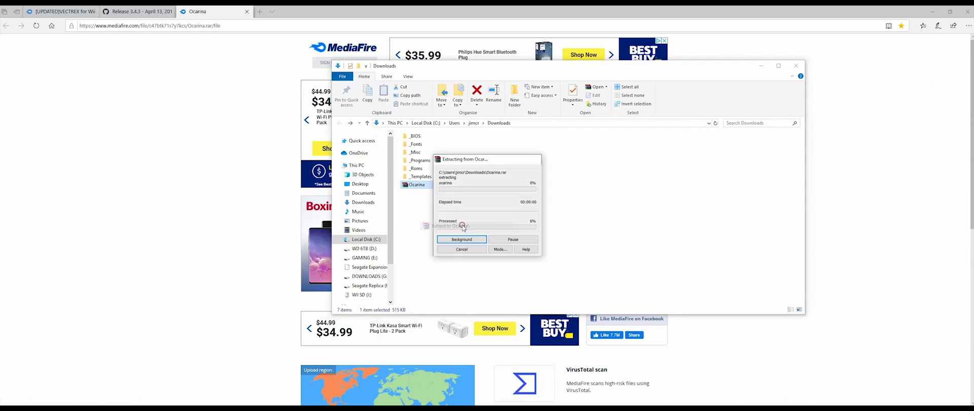
click(415, 193)
key(Delete)
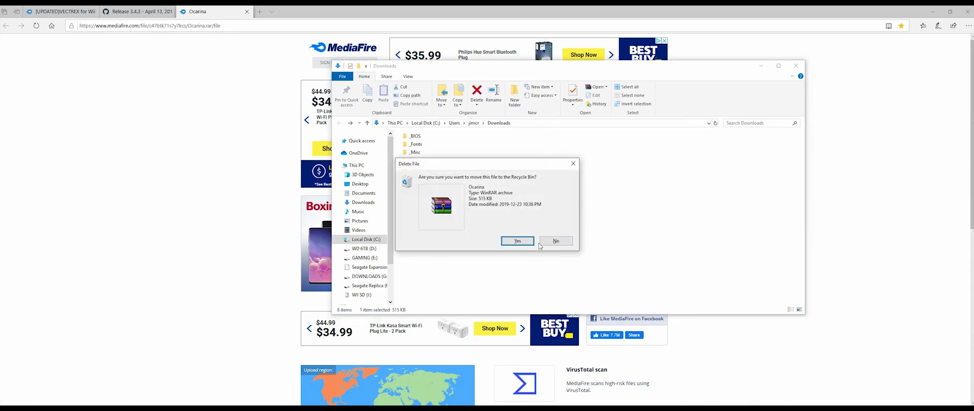
click(517, 241)
double_click(417, 186)
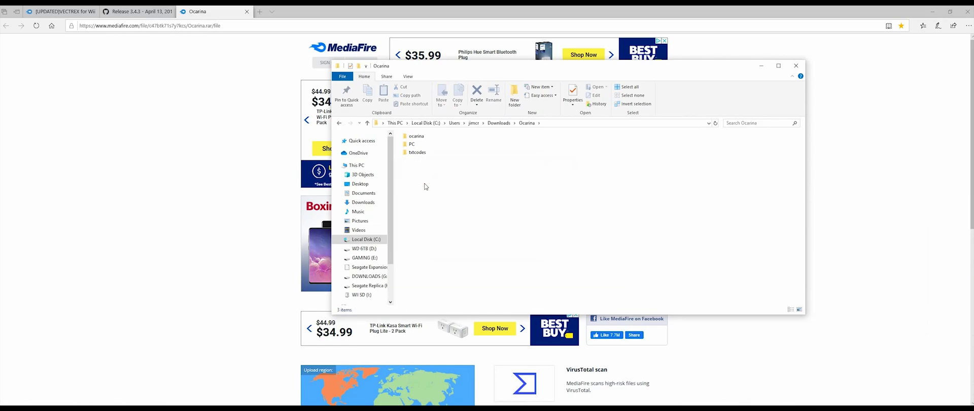
Step: Copy the extracted ocarina folder into the apps folder on the WII SD (I:) drive and check it there
click(418, 137)
drag(683, 63, 416, 41)
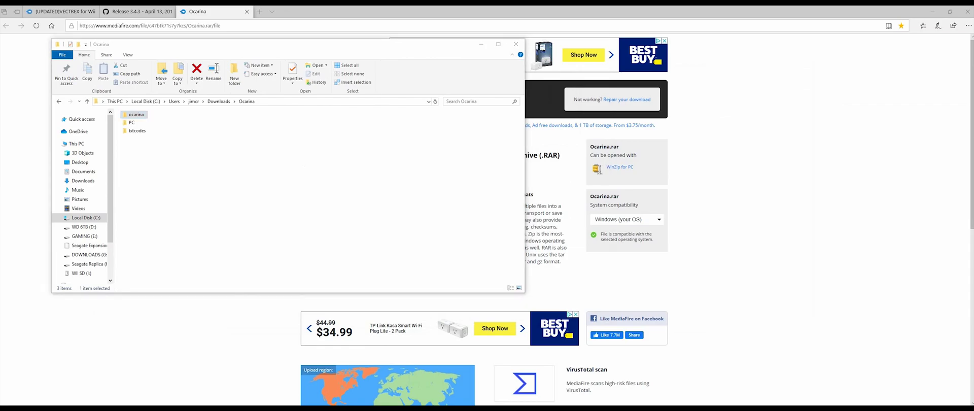
drag(709, 85, 596, 61)
drag(136, 115, 490, 133)
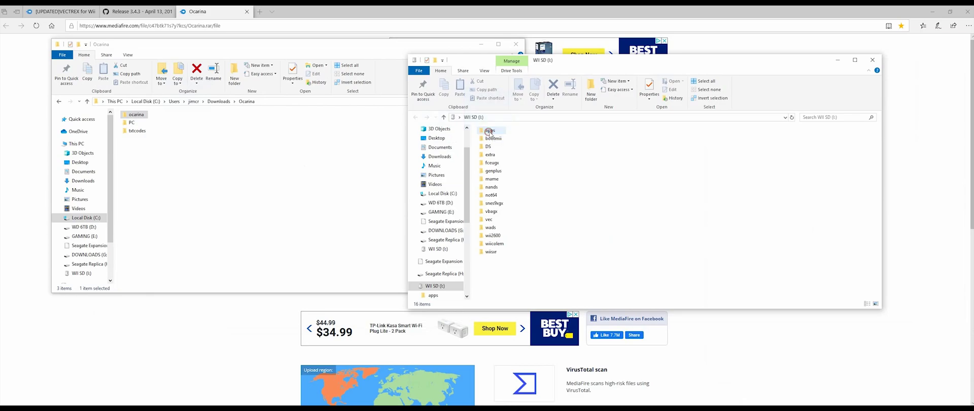
double_click(489, 131)
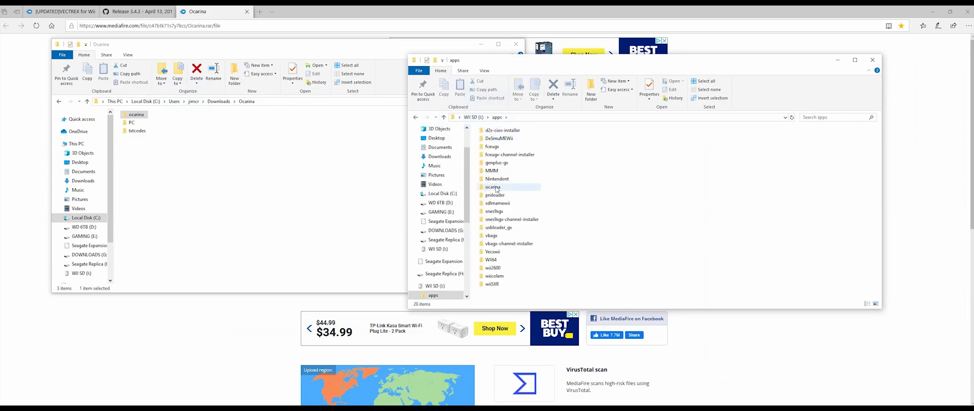
double_click(492, 187)
click(474, 117)
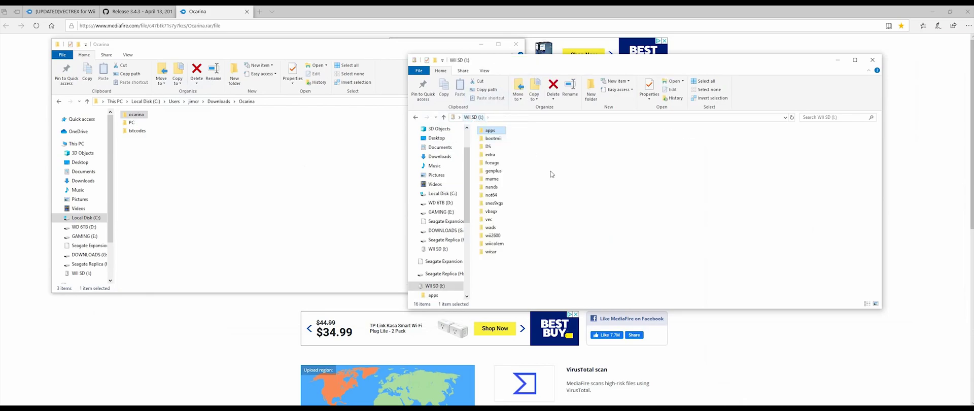
Step: Copy the txtcodes folder to the root of the WII SD (I:) drive and create a new folder named codes there
drag(143, 132, 589, 270)
right_click(559, 214)
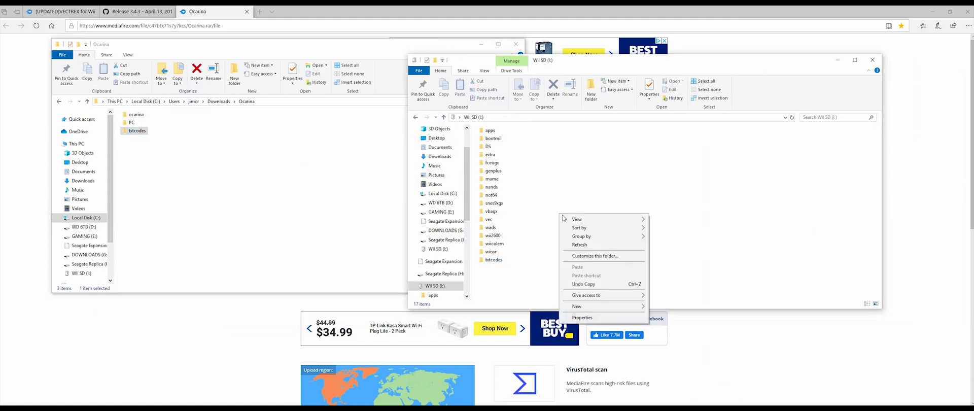
mouse_move(605, 306)
click(662, 306)
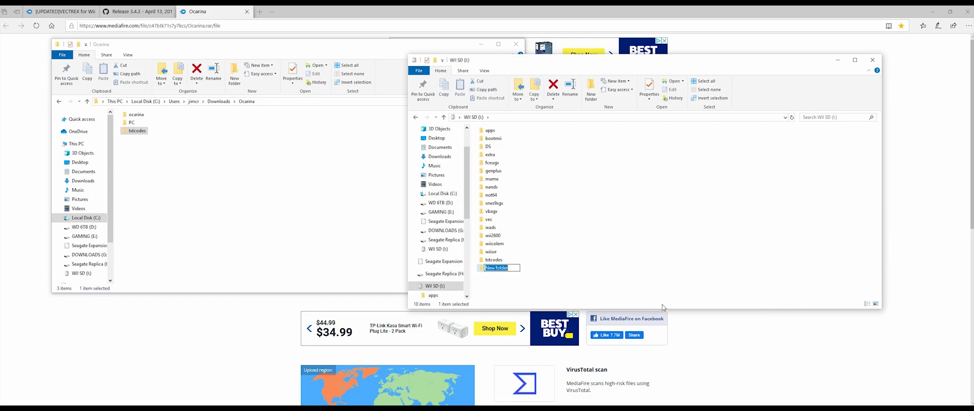
text(codes)
key(Return)
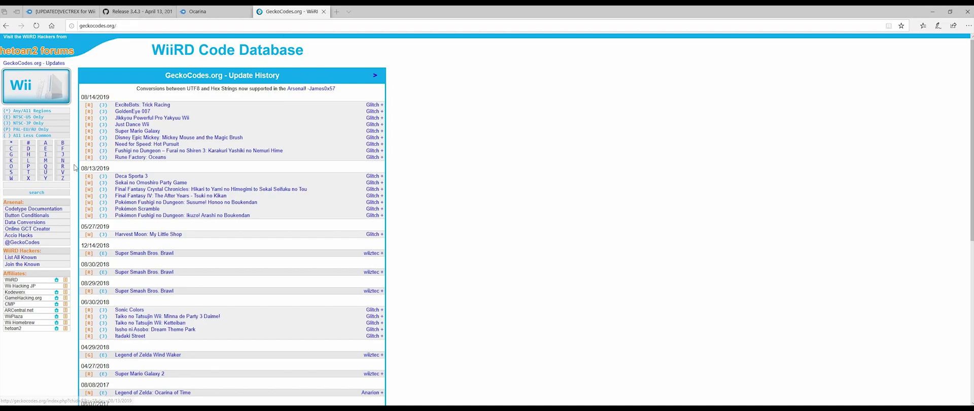
Step: Find Metroid Other M [R3OE01] among the M titles in the WiiRD code database and open its code page
click(45, 160)
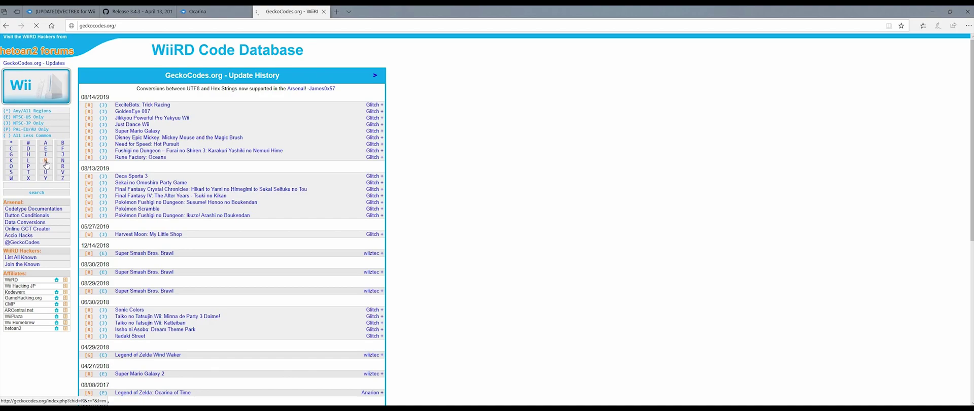
scroll(196, 195, down, 5)
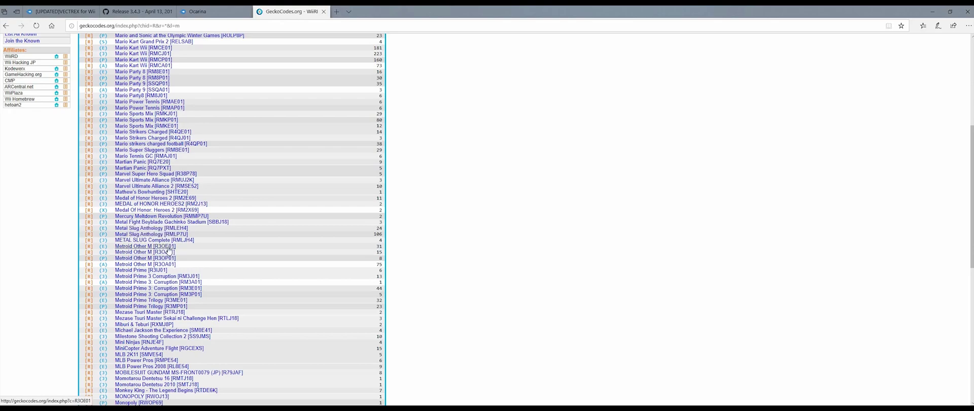
click(167, 246)
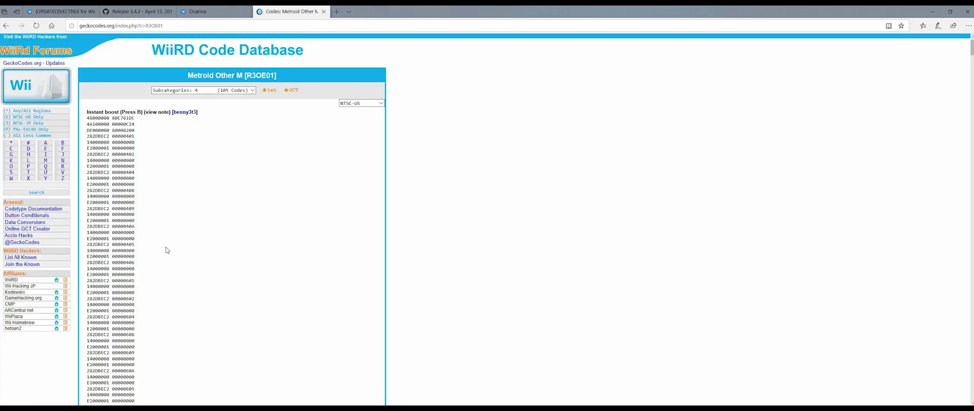
Step: Download the Metroid Other M codes as the text file R3OE01.txt and view it in the Downloads folder
click(266, 91)
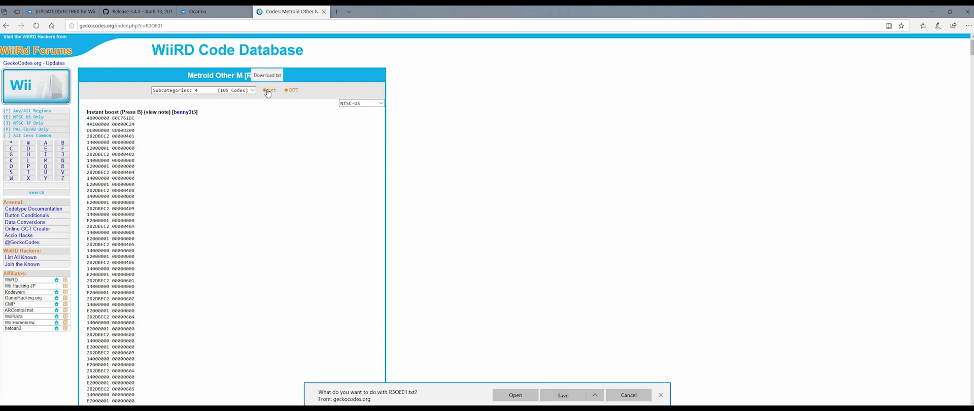
click(551, 396)
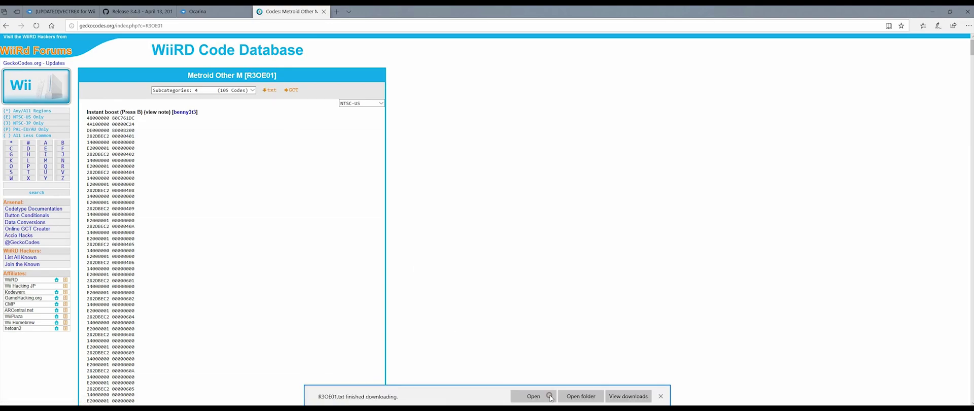
click(569, 396)
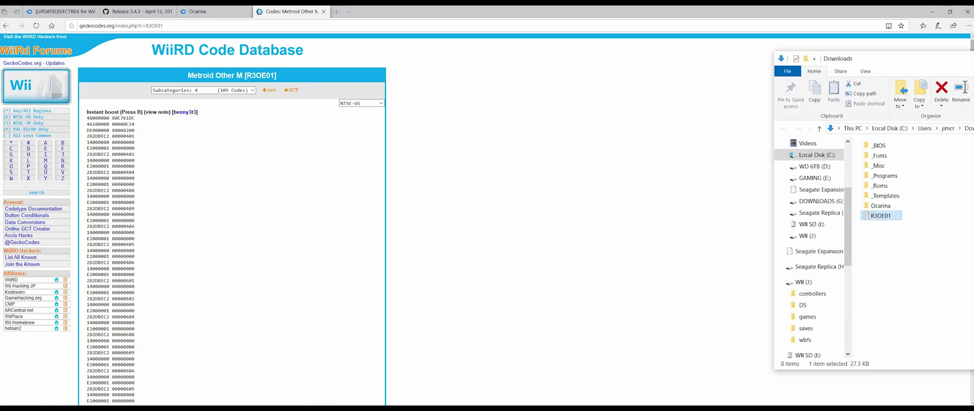
drag(967, 74, 683, 75)
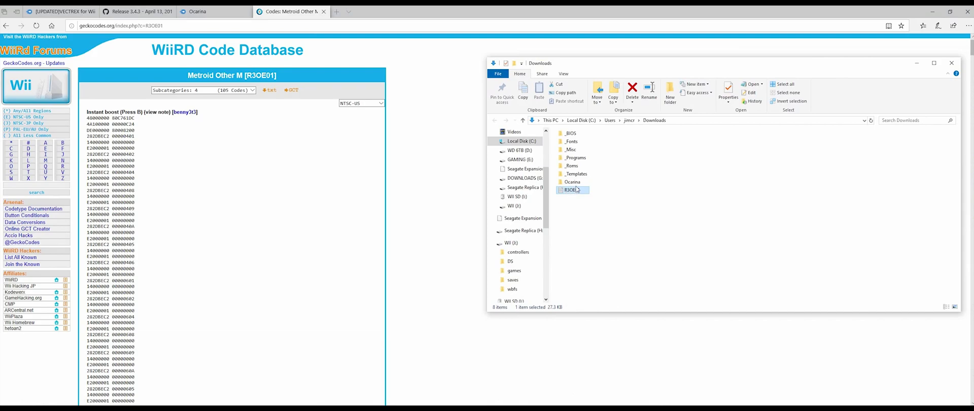
drag(607, 68, 973, 68)
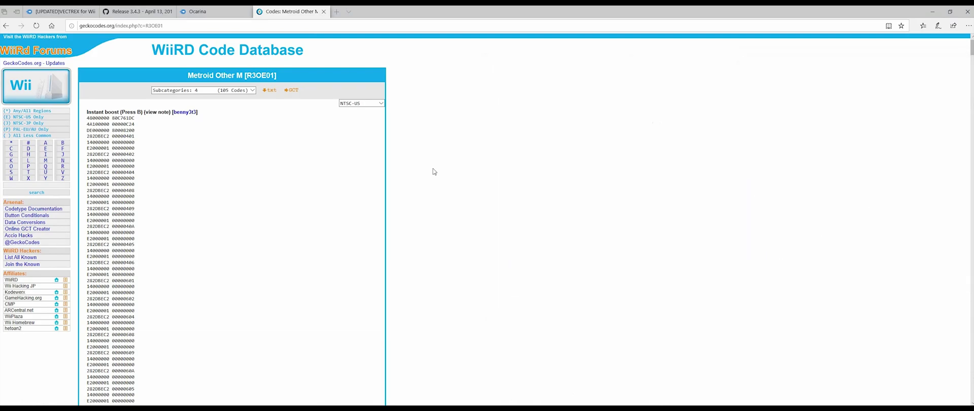
Step: Load the Metroid Other M codes into the Online GCT Creator and look through the resulting code list
click(287, 90)
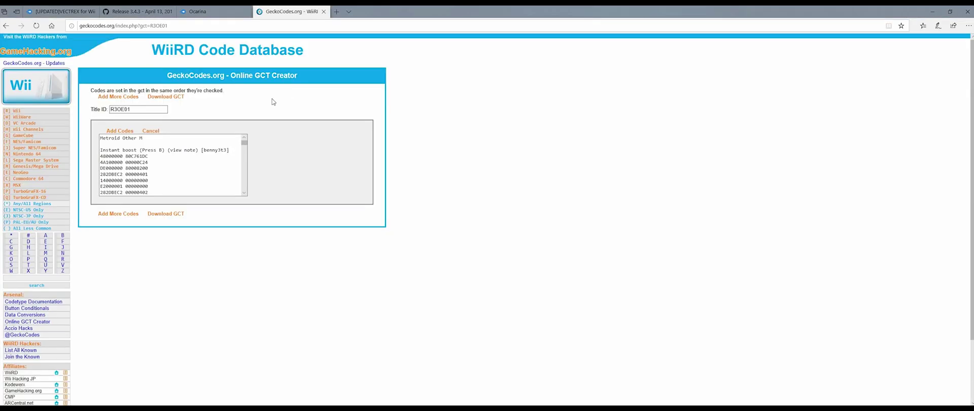
click(118, 131)
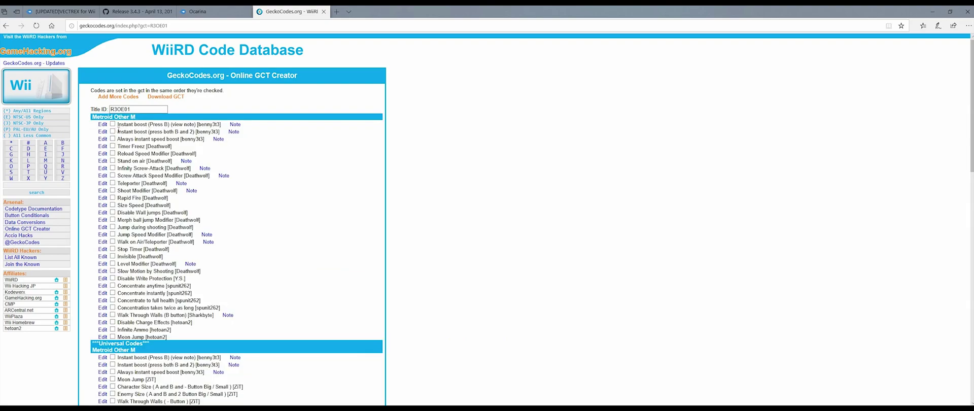
scroll(173, 220, down, 15)
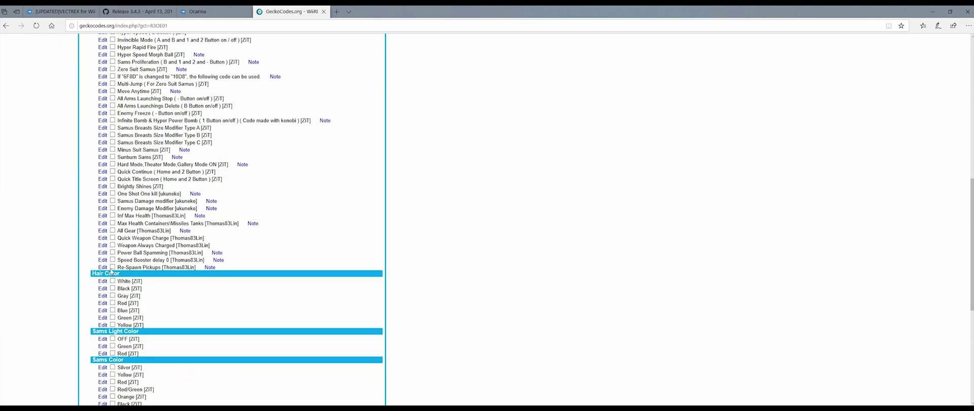
scroll(121, 364, down, 2)
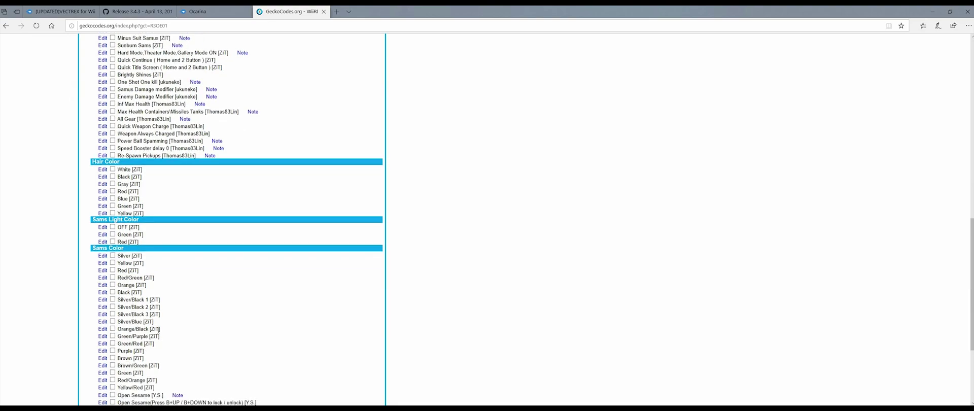
scroll(146, 352, up, 8)
scroll(159, 333, up, 2)
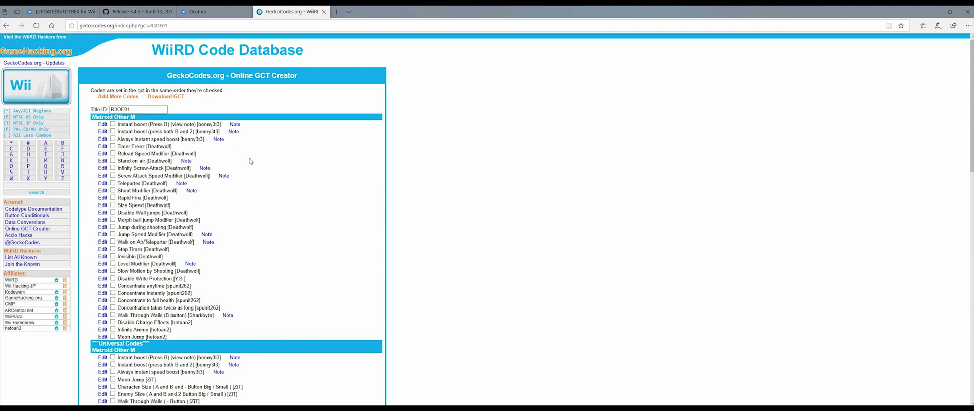
Step: Edit the Walk on Air/Teleporter code, replacing the XXXXXXXX placeholder with a value from its note's range 3F800000 - 41000000
click(208, 242)
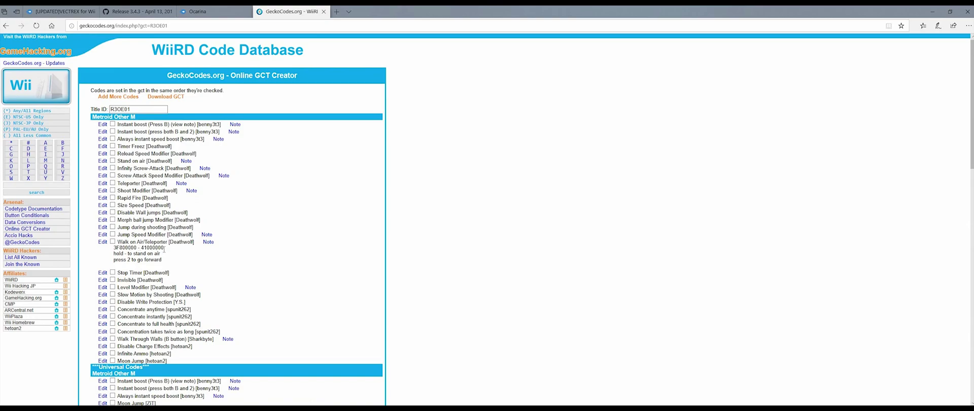
click(107, 242)
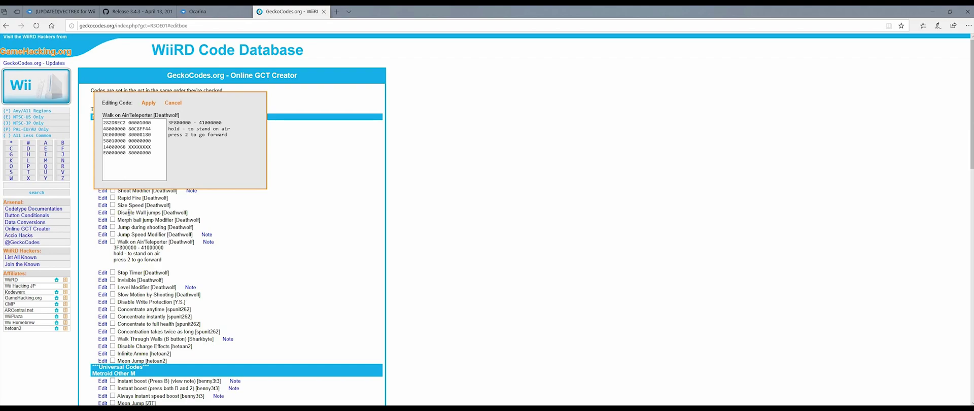
double_click(191, 122)
key(ctrl+c)
click(152, 147)
key(shift+Left)
key(shift+Left)
key(shift+Left)
key(shift+Left)
key(shift+Left)
key(shift+Left)
key(shift+Left)
key(shift+Left)
key(ctrl+v)
click(148, 103)
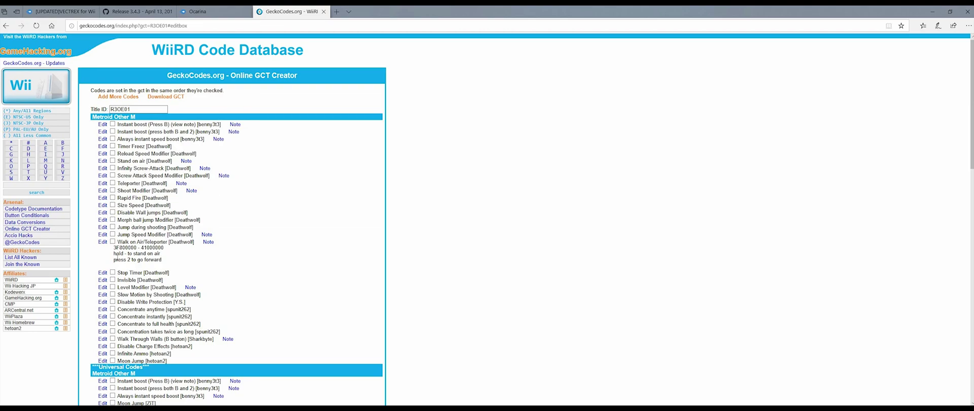
Step: Select the Walk on Air/Teleporter, Stop Timer, Concentrate anytime, Concentrate instantly and Concentrate to full health codes
click(113, 242)
scroll(175, 222, down, 1)
click(113, 230)
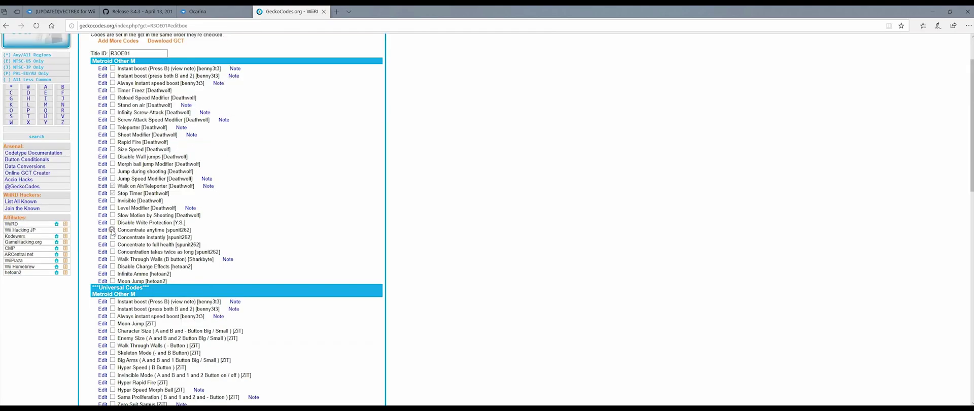
click(112, 237)
click(112, 244)
Step: Read the Walk Through Walls (B button) note and select that code plus Infinite Ammo and Moon Jump in the first section
click(228, 259)
click(113, 259)
click(228, 259)
click(113, 273)
click(113, 281)
Step: Read the first Instant boost note and select both Instant boost codes plus Teleporter and Rapid Fire in the first section
click(234, 69)
click(234, 69)
click(113, 68)
click(113, 75)
Step: Under Universal Codes, select Invincible Mode, Hyper Rapid Fire, Infinite Bomb & Hyper Power Bomb, Samus Breasts Size Modifier Type C and Minus Suit Samus
scroll(221, 262, down, 2)
click(112, 263)
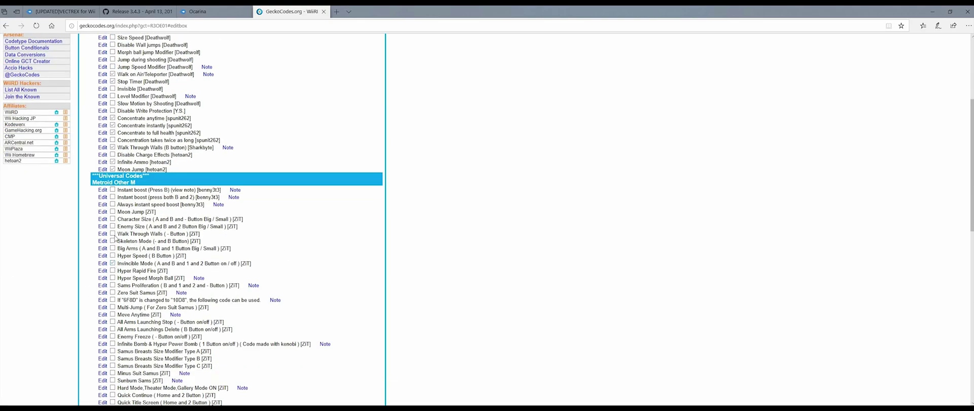
scroll(114, 237, down, 1)
click(113, 215)
click(182, 237)
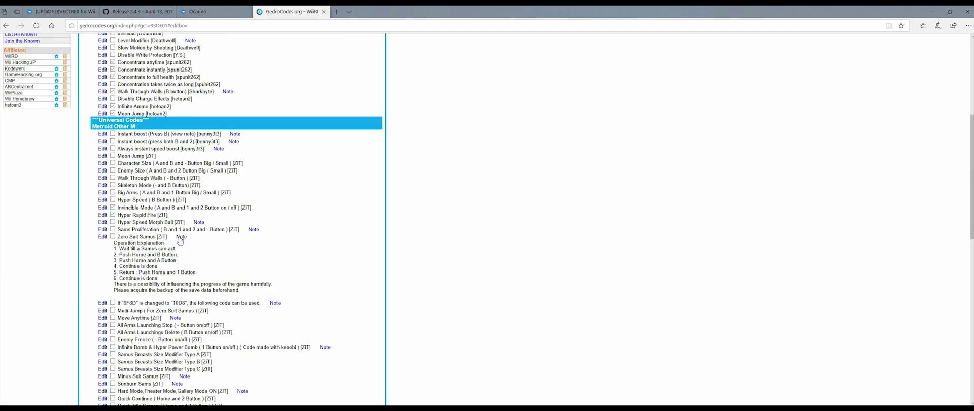
click(181, 237)
click(113, 288)
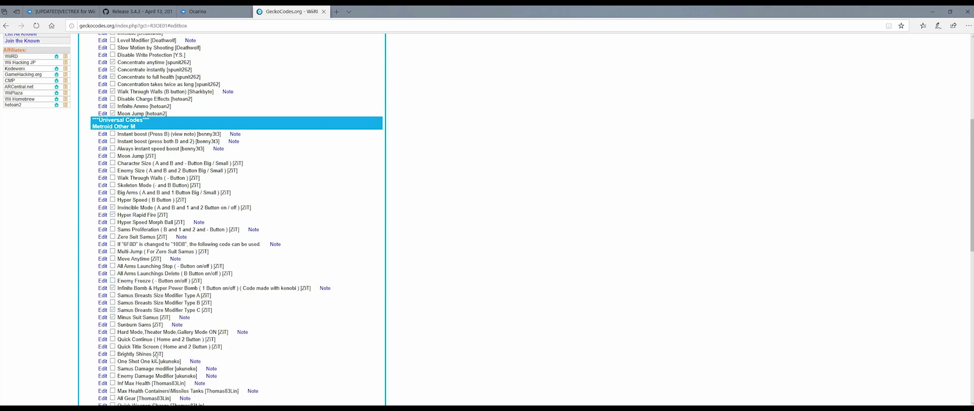
Step: Select the One Shot One kill code after reading its note, and review the All Gear note and the remaining codes
scroll(158, 360, down, 1)
click(195, 306)
click(195, 305)
click(113, 305)
click(185, 343)
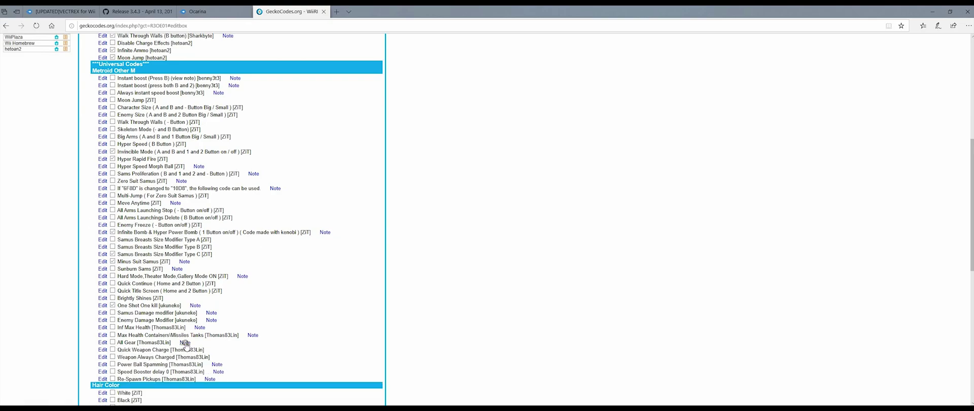
scroll(185, 344, down, 5)
scroll(196, 80, up, 20)
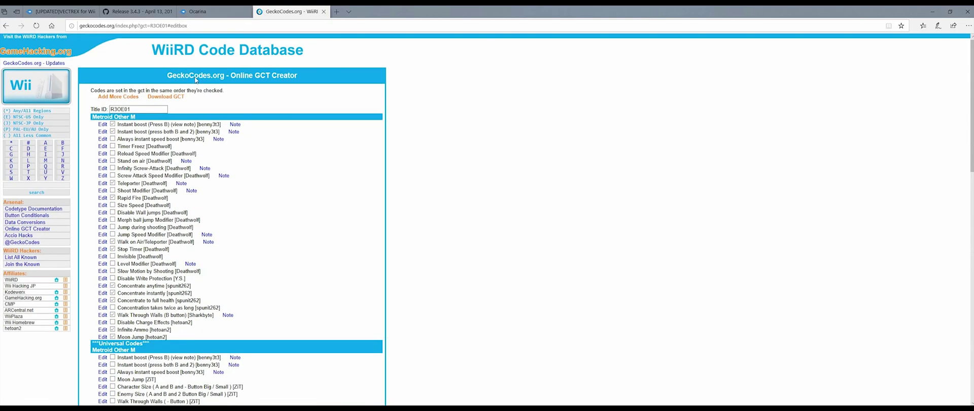
Step: Download the GCT file R3OE01.gct with the selected codes, save it and show it in the Downloads folder
click(168, 98)
click(561, 395)
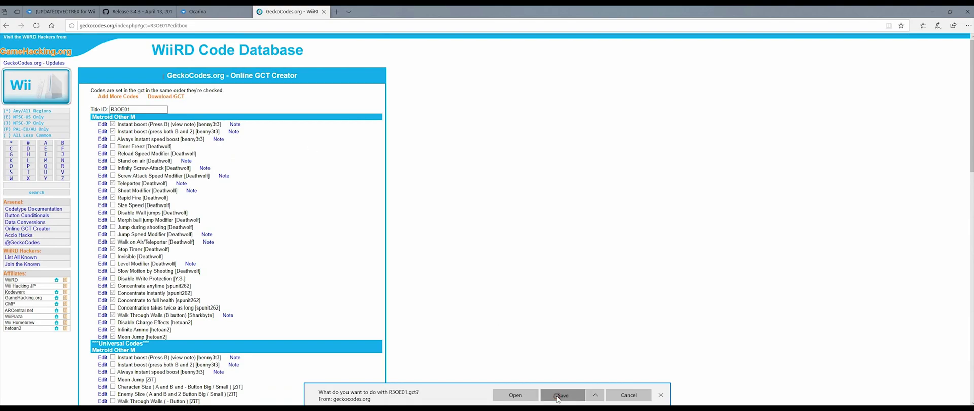
click(580, 396)
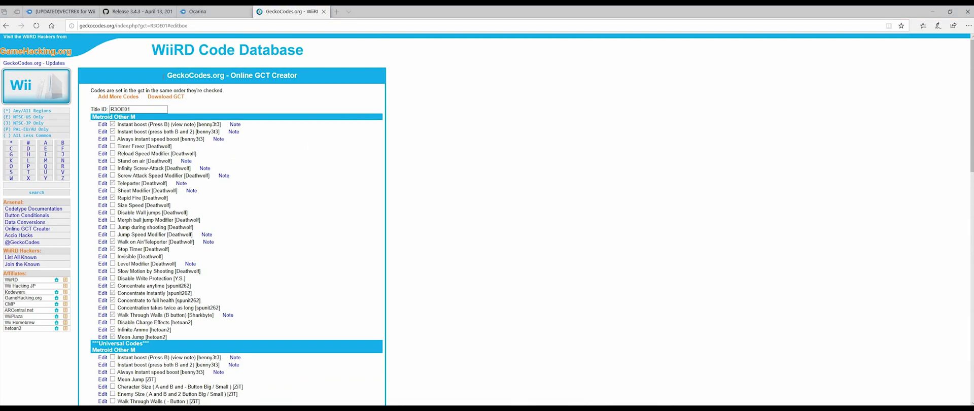
Step: Arrange the Downloads and WII SD windows side by side and copy the R3OE01 text file into the SD card's txtcodes folder
drag(832, 55, 218, 41)
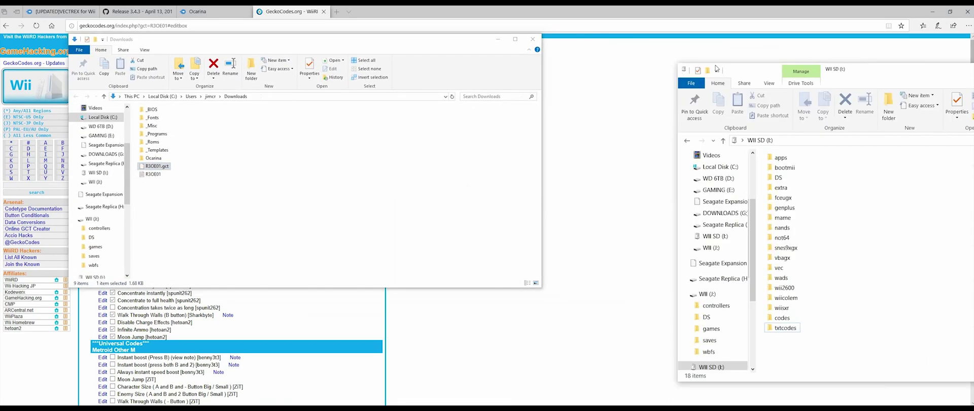
drag(863, 63, 660, 44)
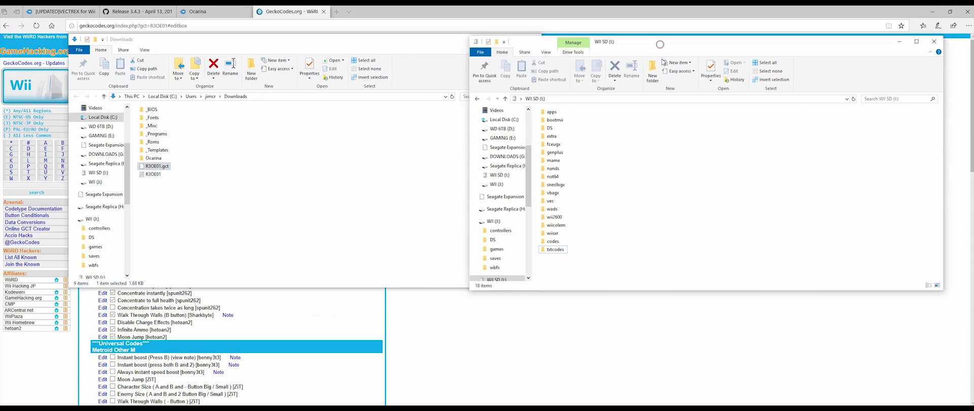
double_click(555, 250)
drag(153, 174, 680, 194)
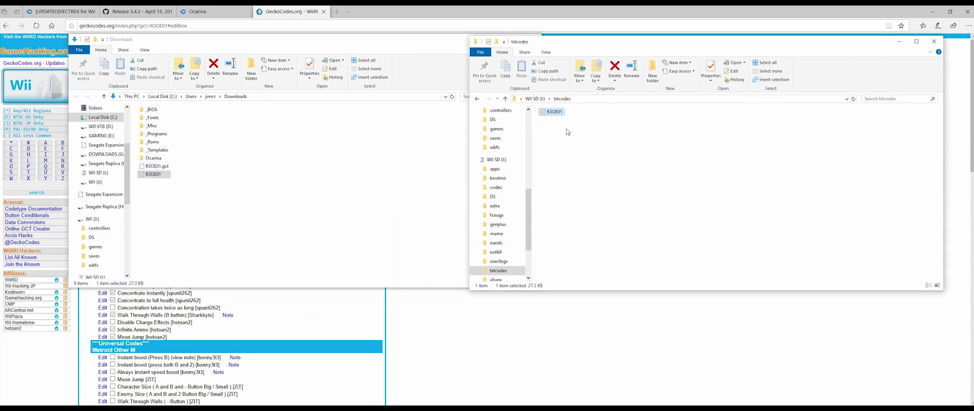
Step: Copy R3OE01.gct from Downloads into the codes folder on the WII SD card
click(535, 99)
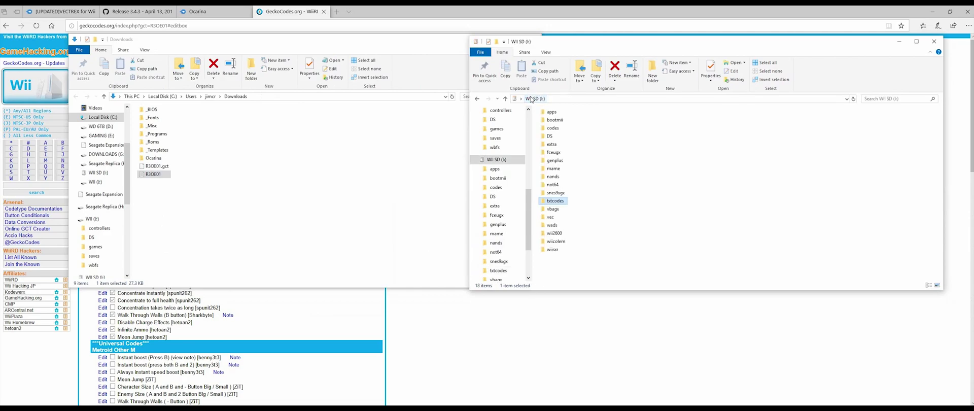
double_click(553, 128)
drag(156, 166, 635, 161)
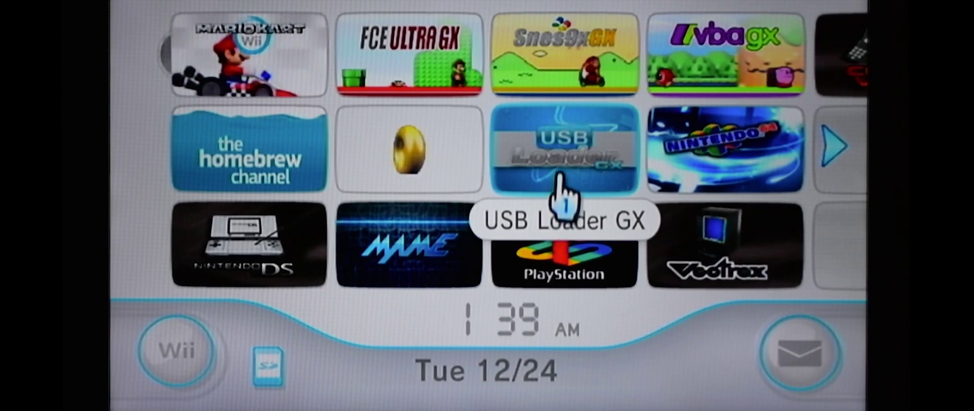
Step: Switch to USB Loader GX on the Wii and set Ocarina to ON in the global Loader Settings
click(553, 164)
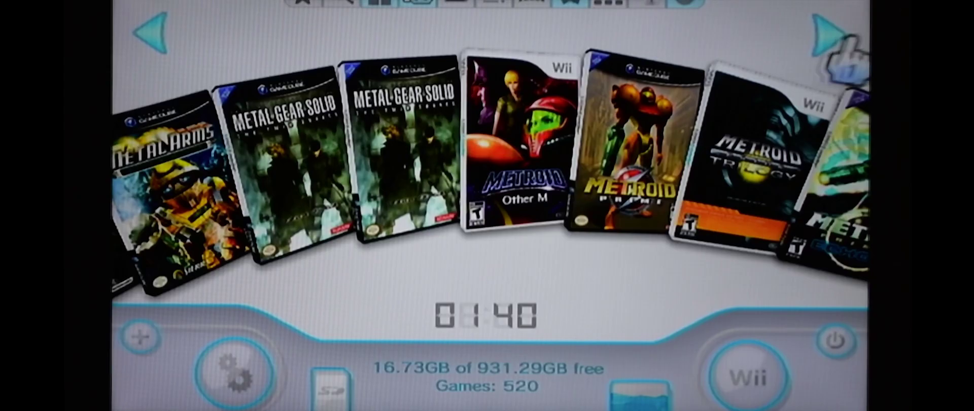
click(257, 362)
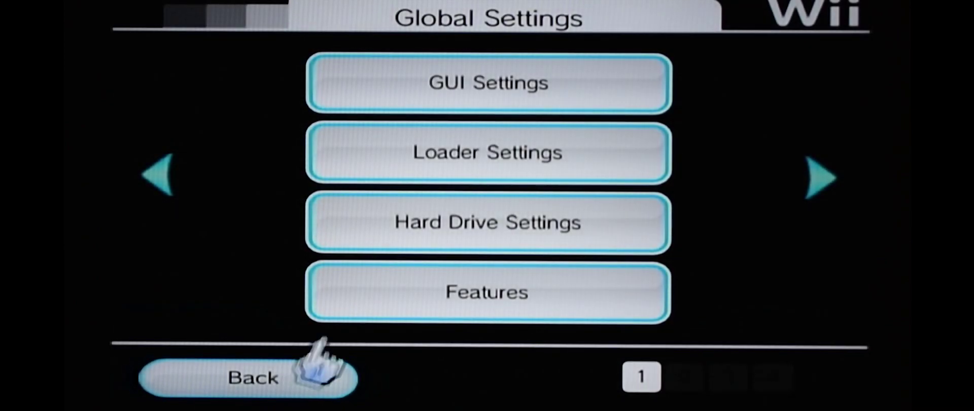
click(490, 155)
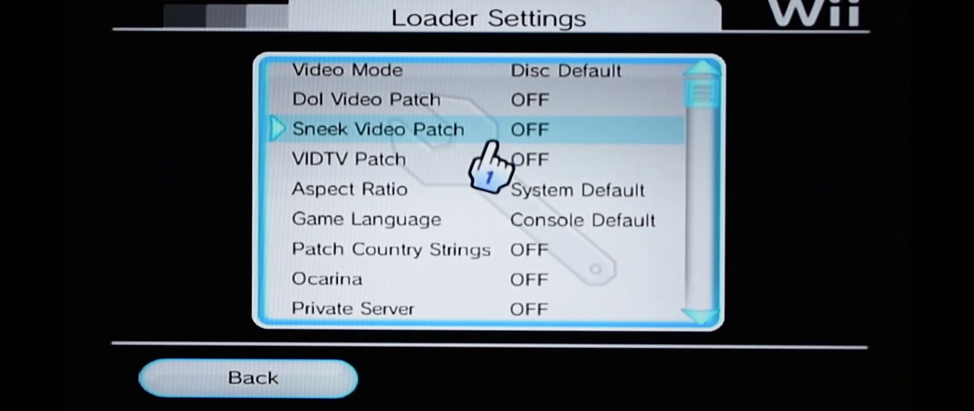
click(522, 278)
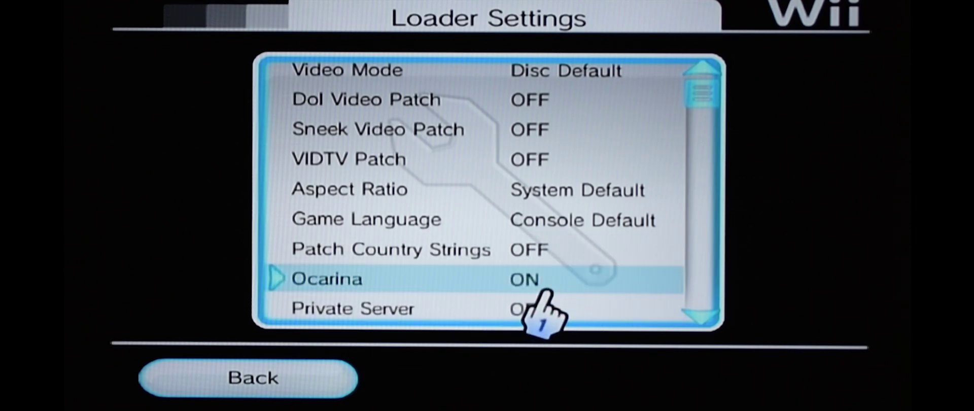
click(328, 383)
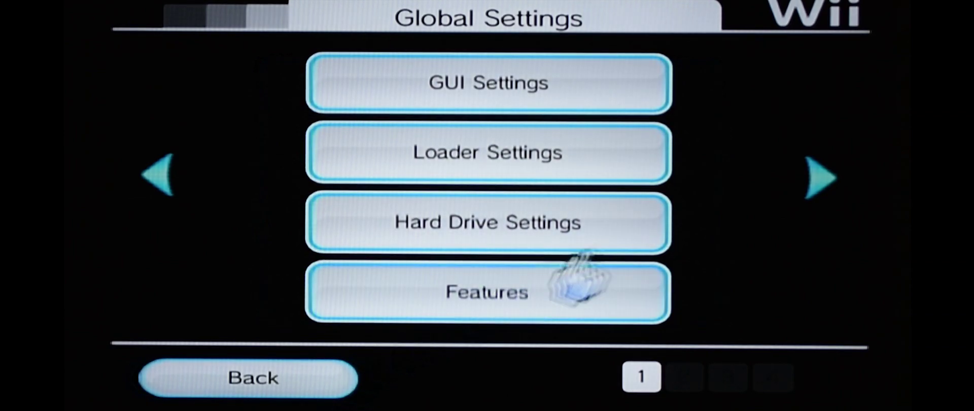
Step: Check the GCT and TXT Cheatcodes paths in the global Custom Paths settings, and return to the game list
click(818, 172)
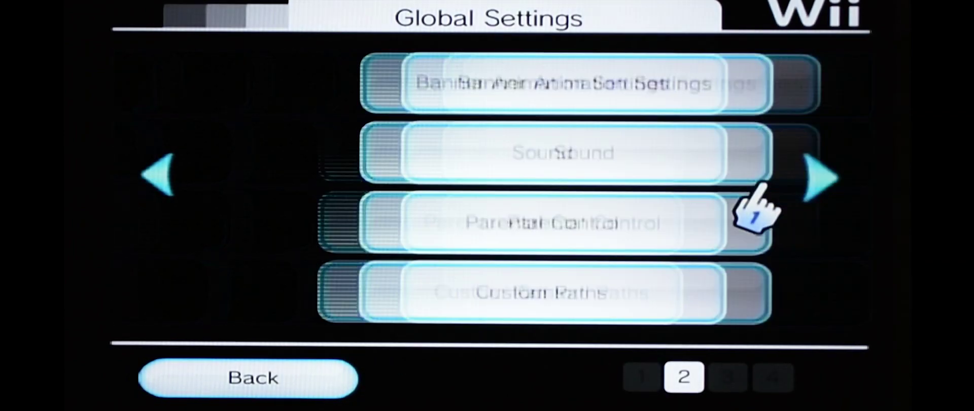
click(623, 290)
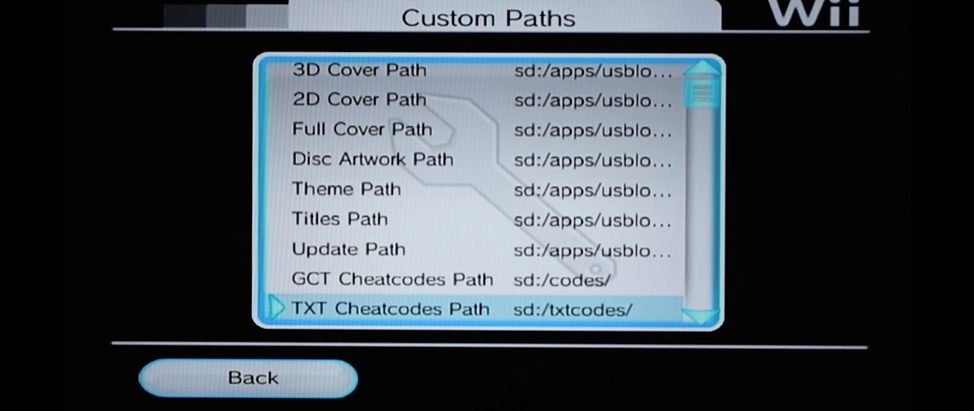
click(320, 375)
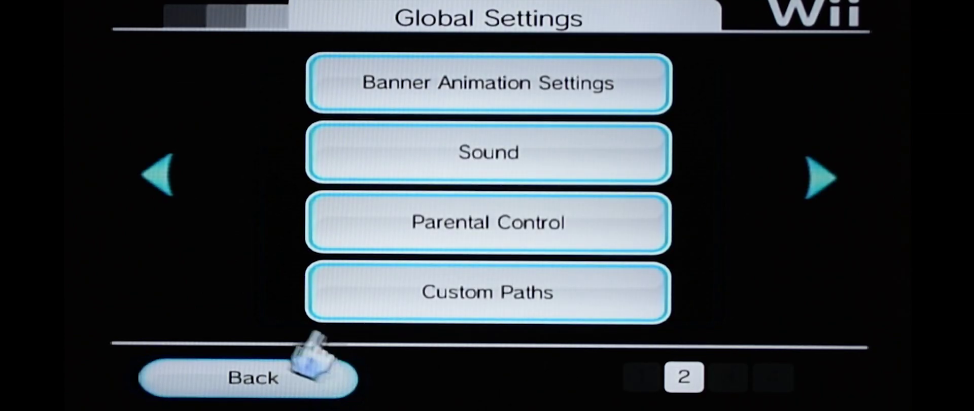
click(195, 180)
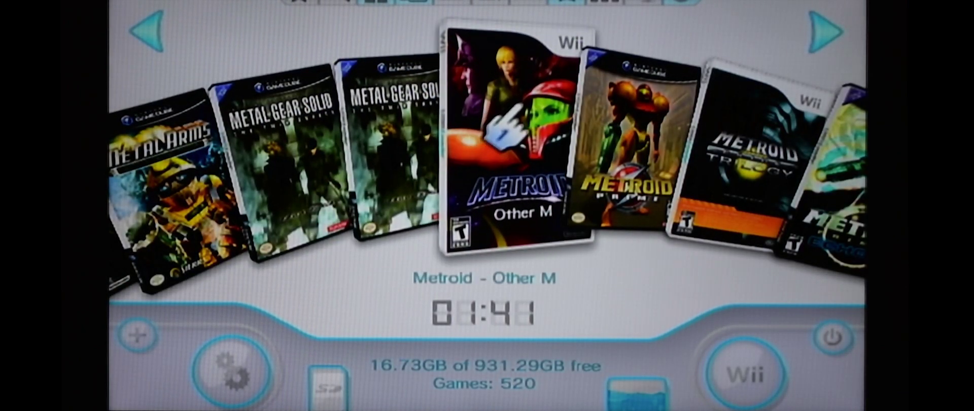
Step: Open the Ocarina cheat list in the game settings of Metroid - Other M and review which codes are on or off
click(498, 118)
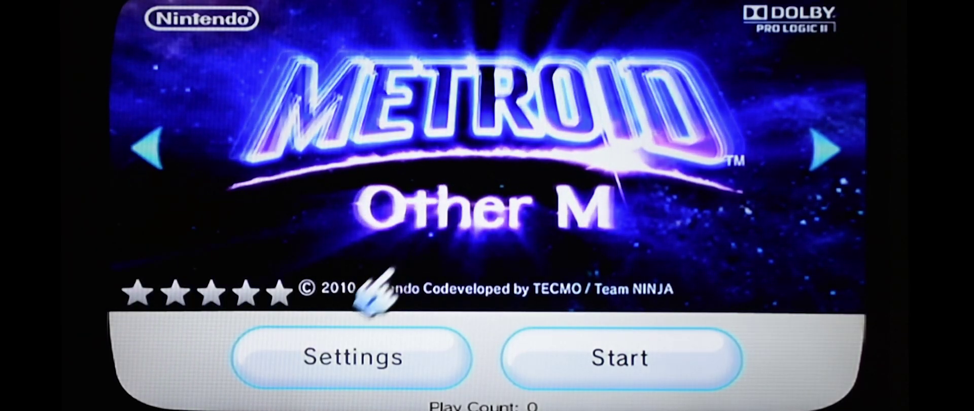
click(355, 353)
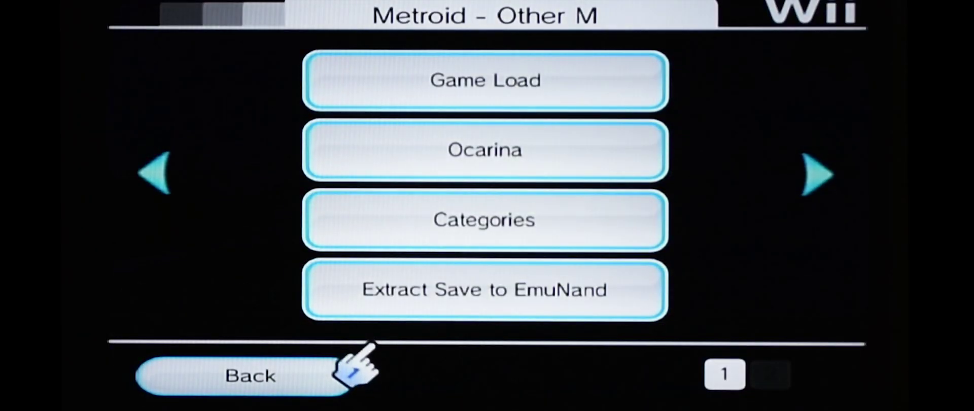
click(515, 159)
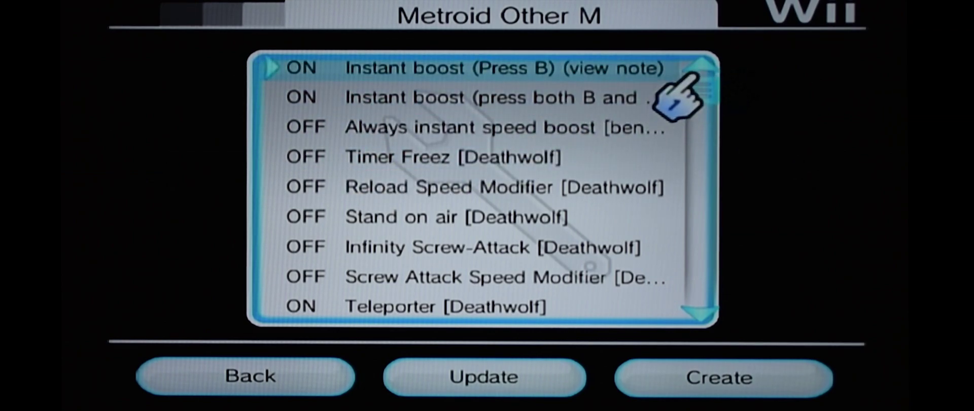
mouse_move(691, 81)
mouse_down()
mouse_move(700, 153)
mouse_move(685, 184)
mouse_move(691, 245)
mouse_move(686, 209)
mouse_move(712, 94)
mouse_move(706, 76)
mouse_up()
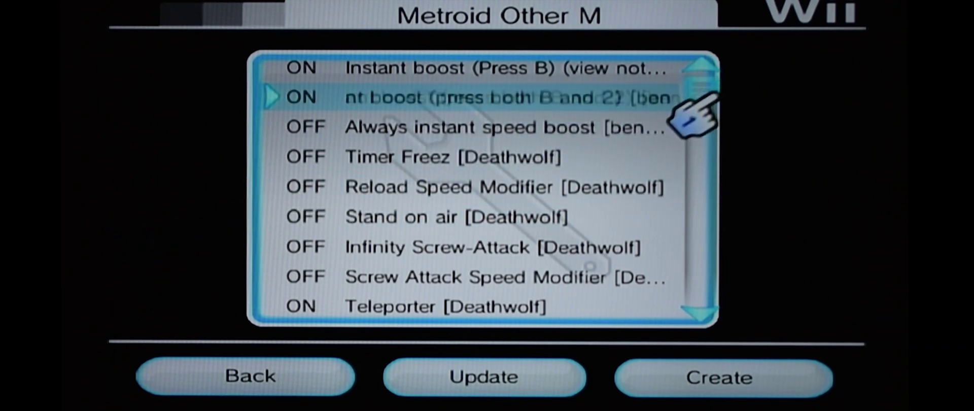
scroll(699, 95, down, 10)
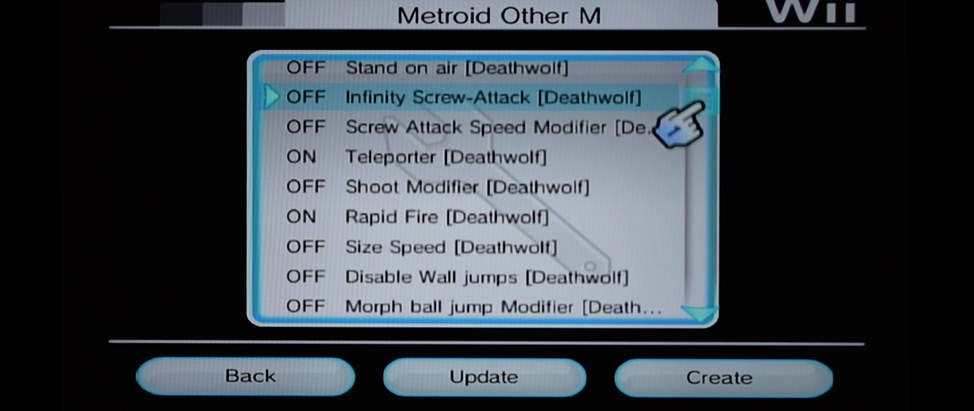
scroll(692, 147, up, 5)
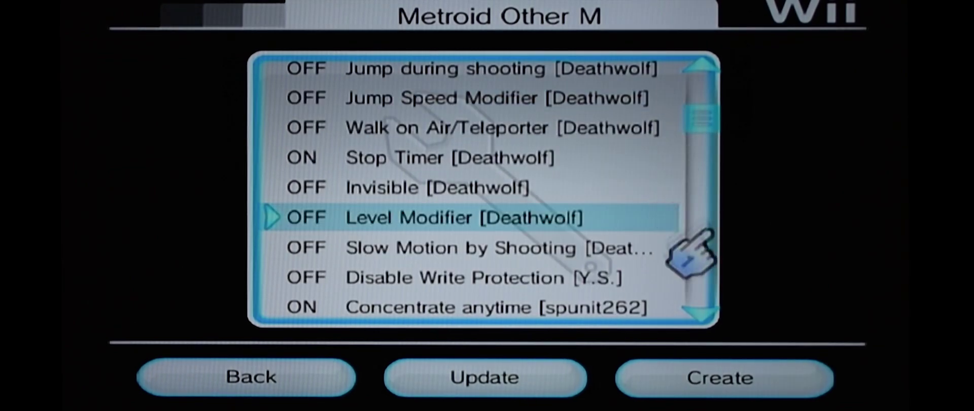
Step: Create the GCT file from the Metroid Other M cheat list and return to the game's start screen
click(697, 394)
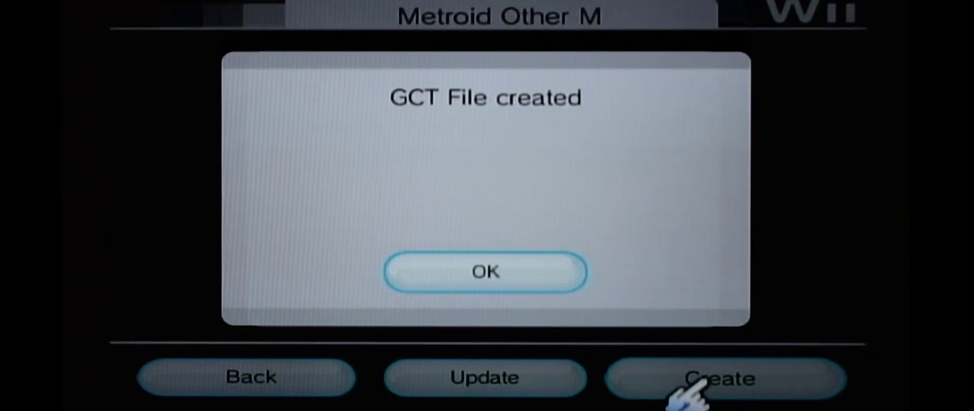
click(446, 276)
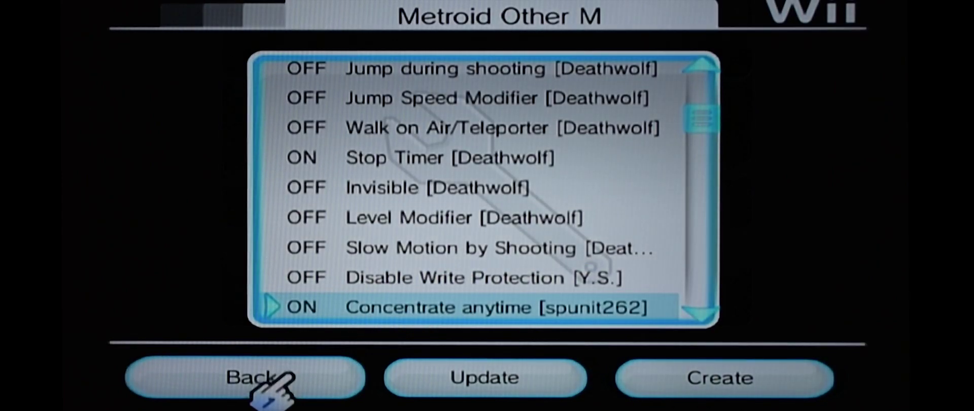
click(268, 381)
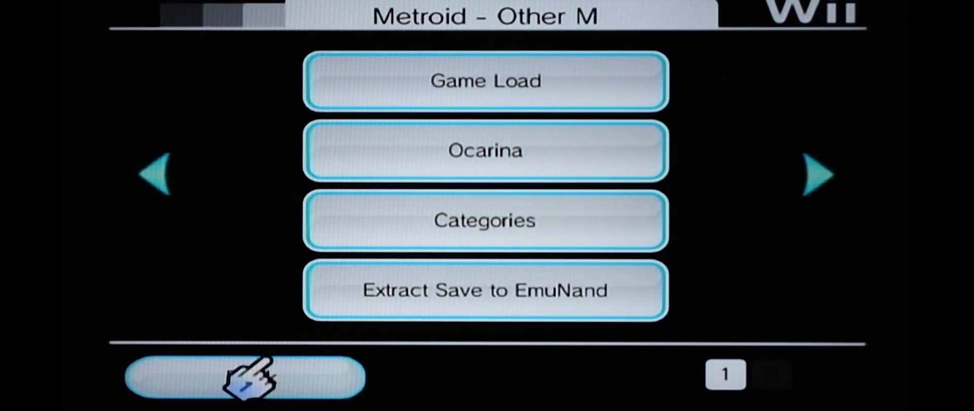
click(249, 376)
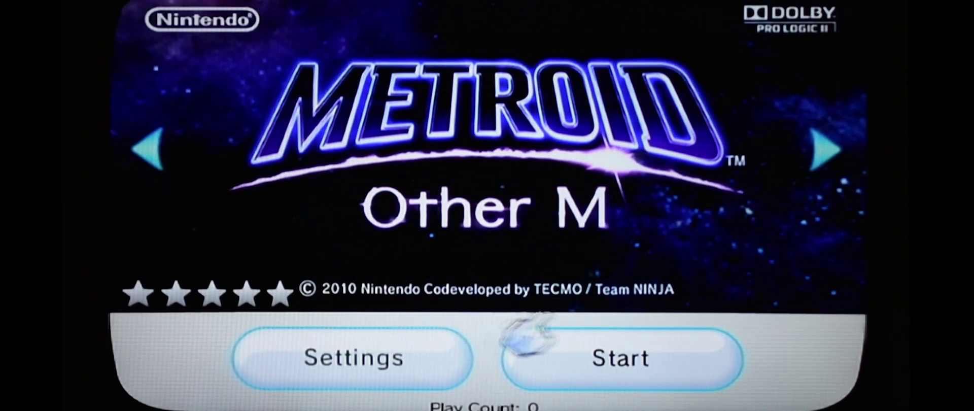